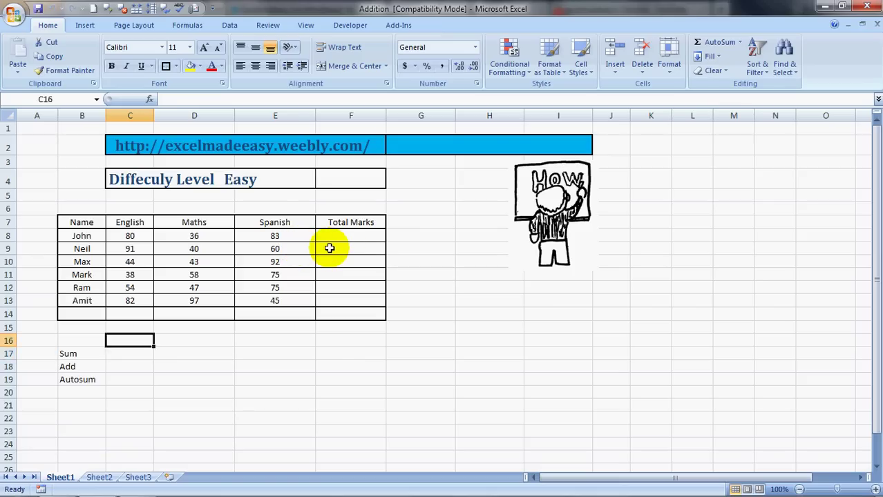
Step: Total the first student's English, Maths and Spanish marks in F8 with the formula =SUM(C8,D8,E8)
click(340, 236)
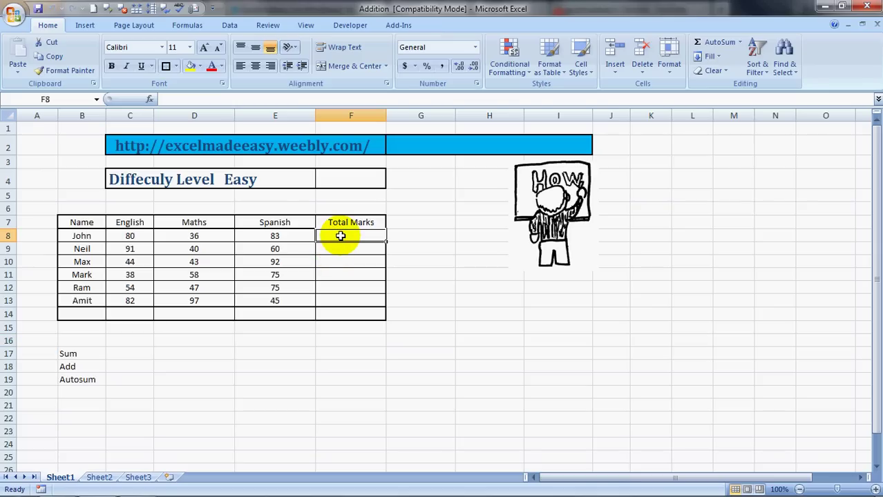
text(=)
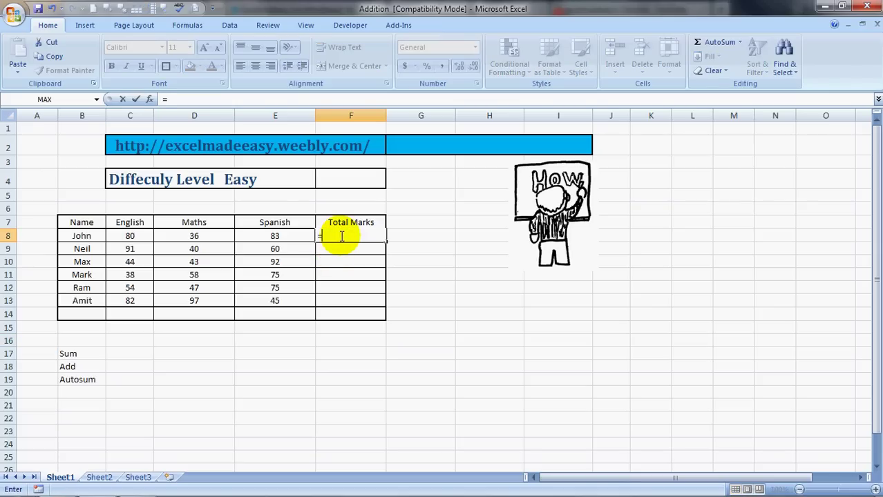
text(sum)
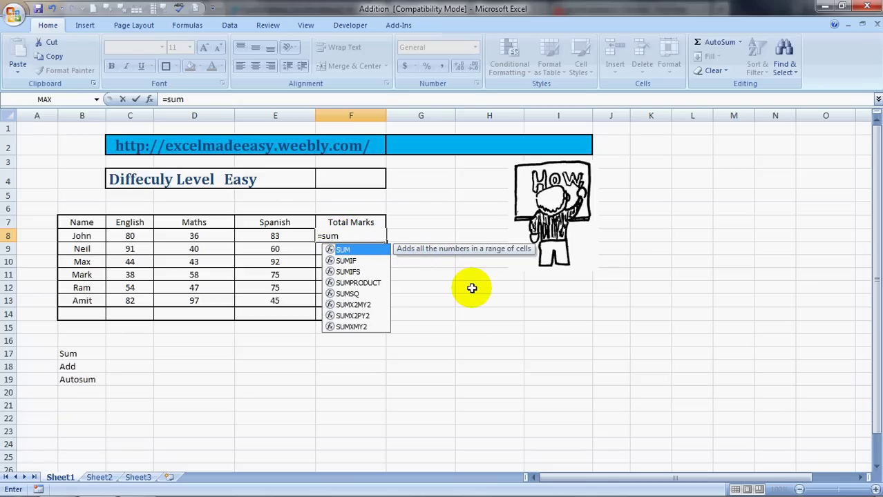
text(()
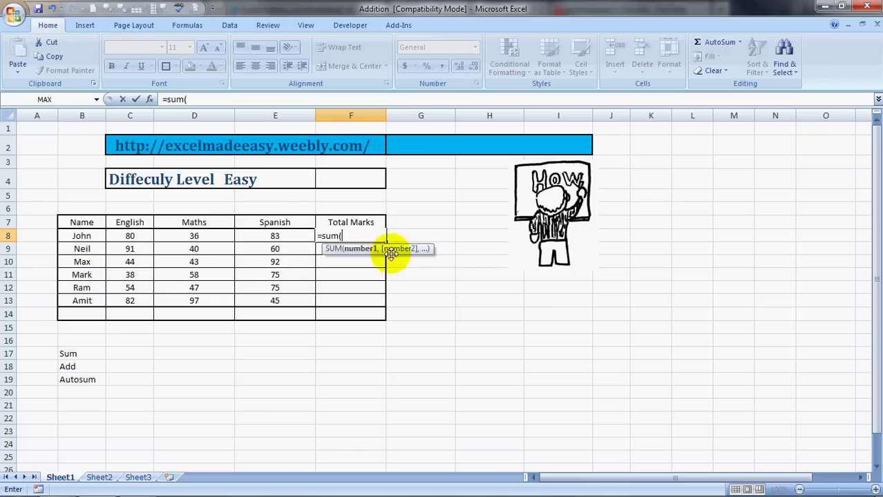
click(131, 235)
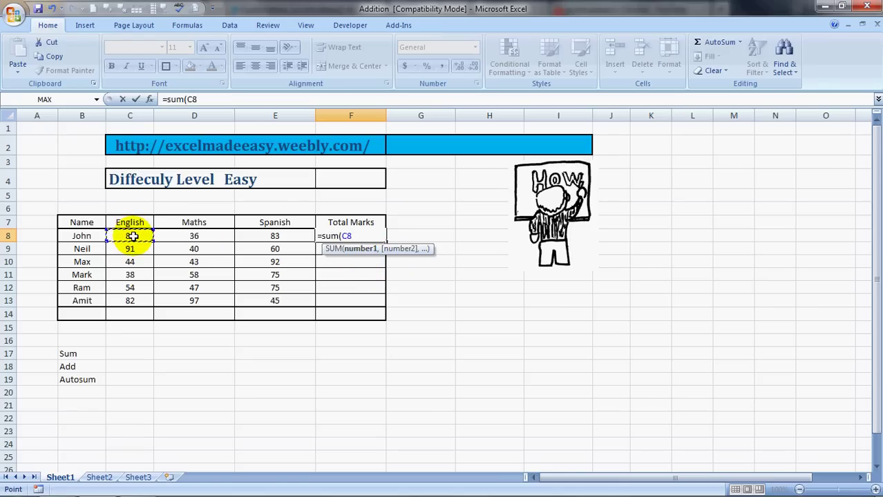
text(,)
click(210, 238)
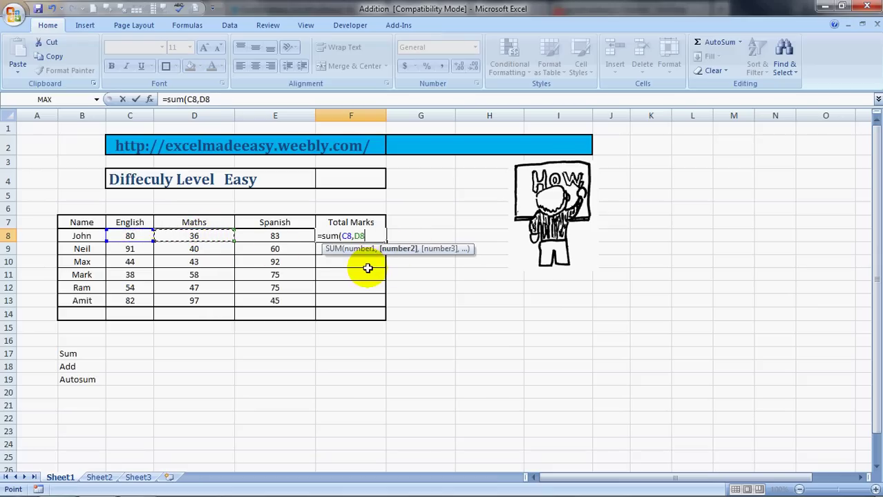
text(,)
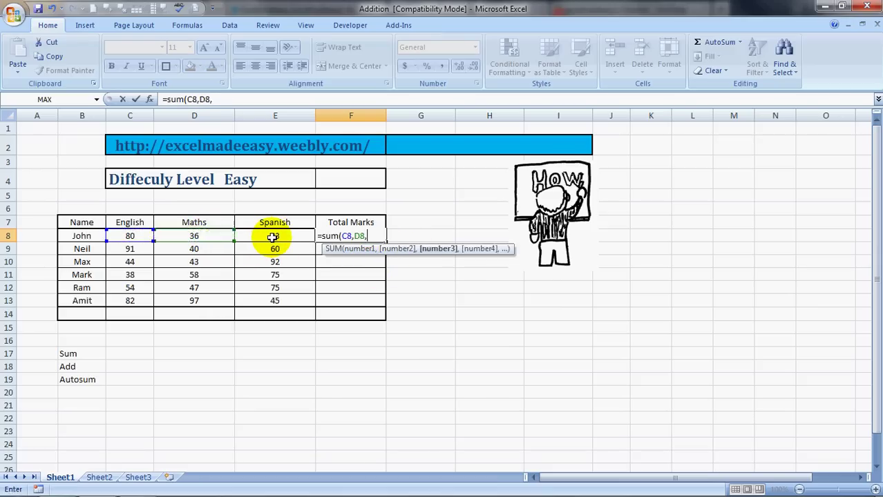
click(274, 237)
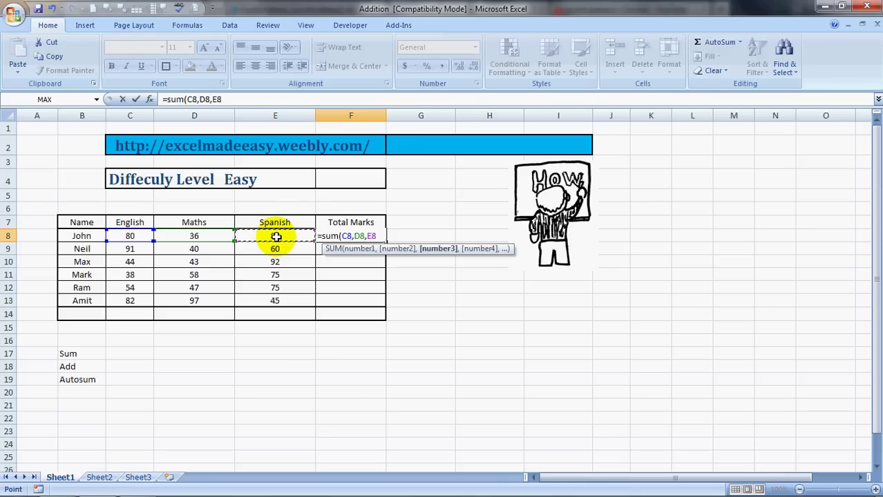
text())
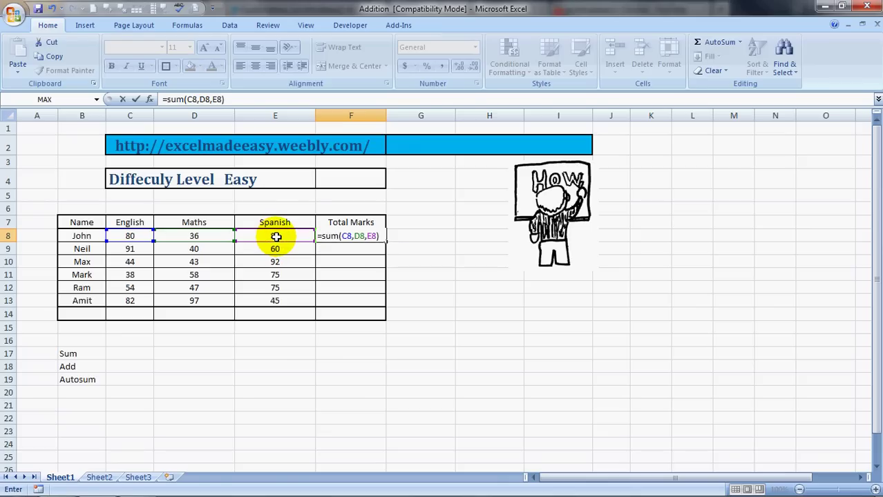
key(Return)
key(Up)
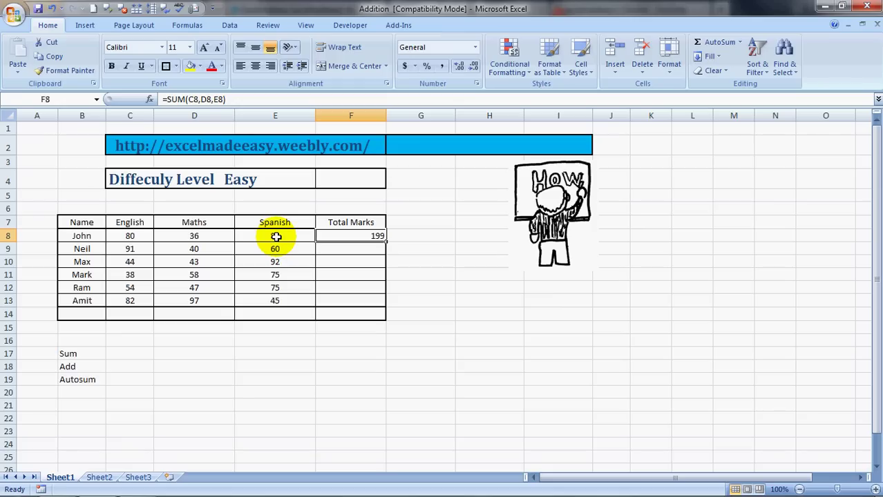
Step: Total the second student's marks in F9 with a range-based formula, =SUM(C9:E9)
key(Down)
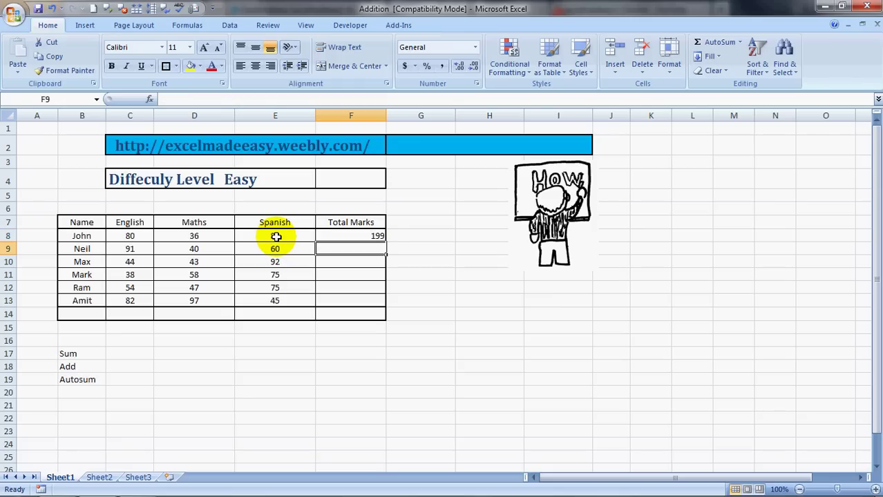
text(=)
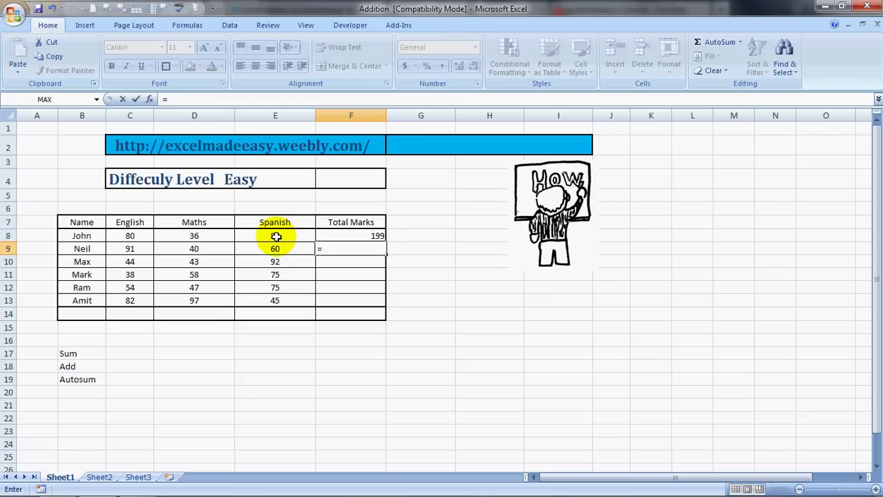
text(sum)
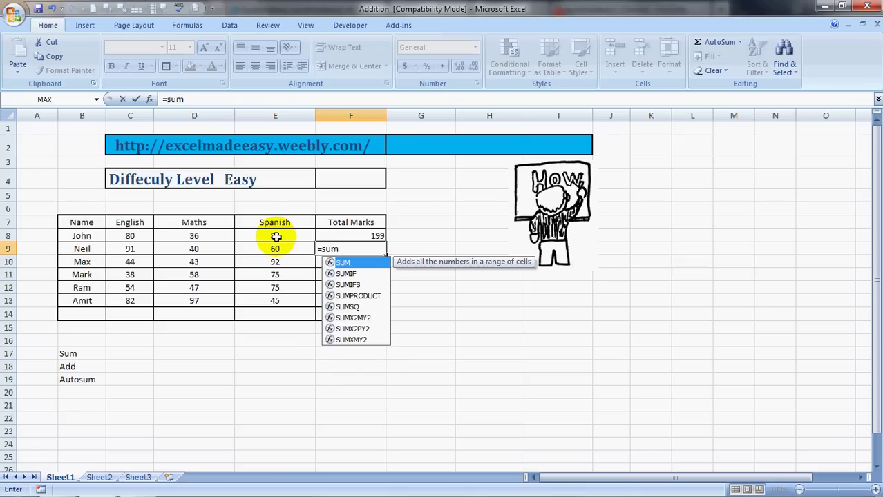
text(()
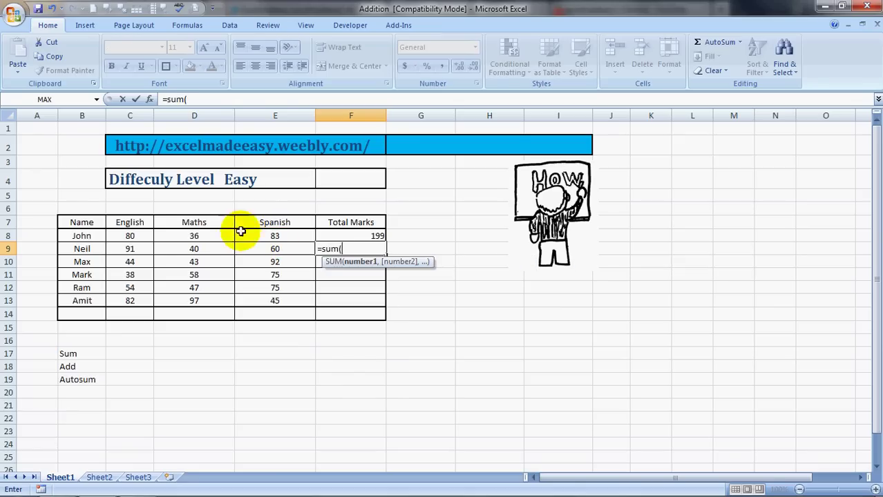
click(128, 249)
key(shift+Right)
key(shift+Right)
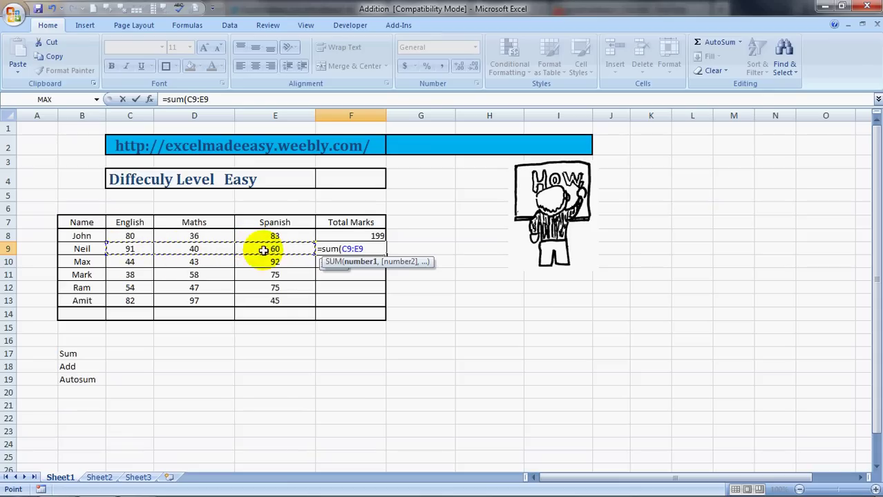
text())
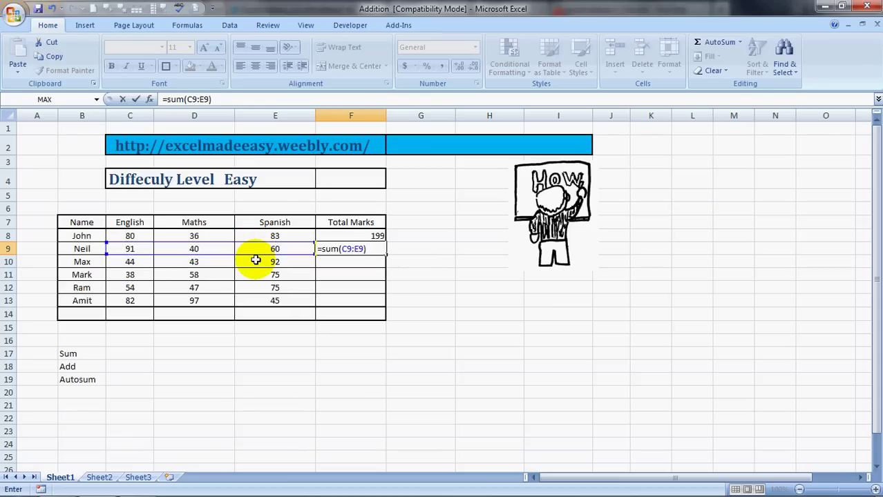
key(Return)
key(Up)
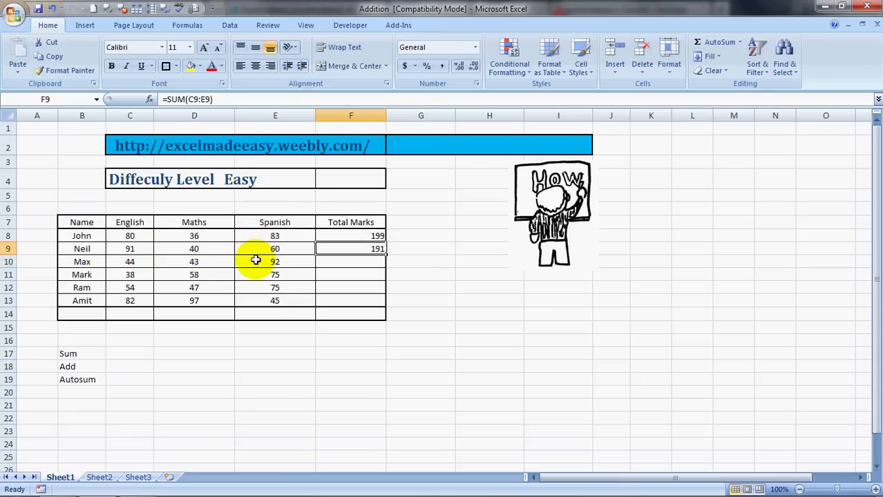
Step: Add the third student's marks in F10 using plus signs, with the formula =C10+D10+E10
key(Down)
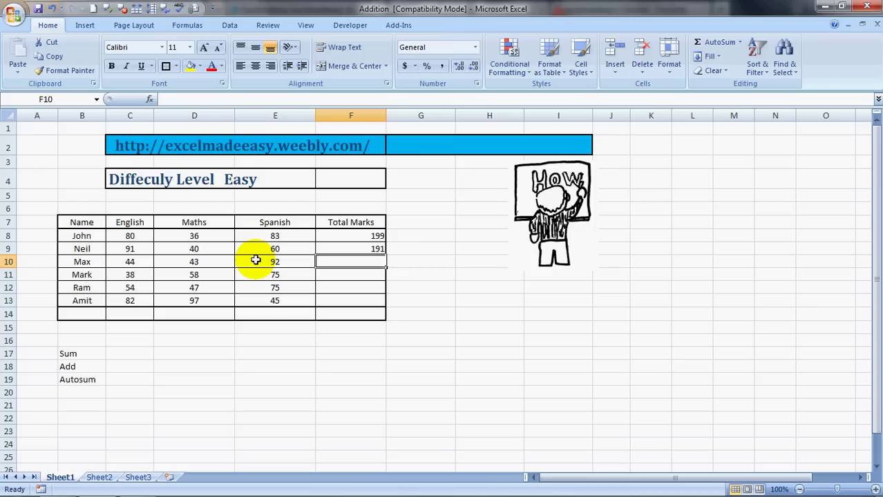
text(=)
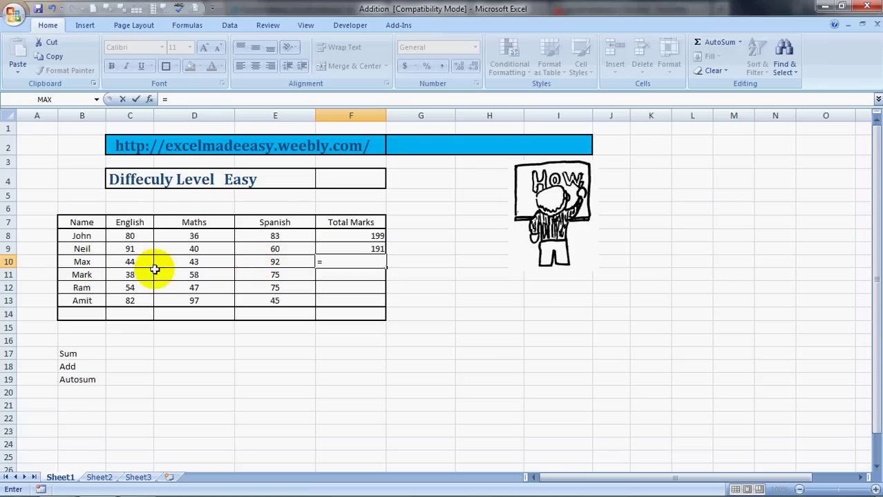
click(126, 262)
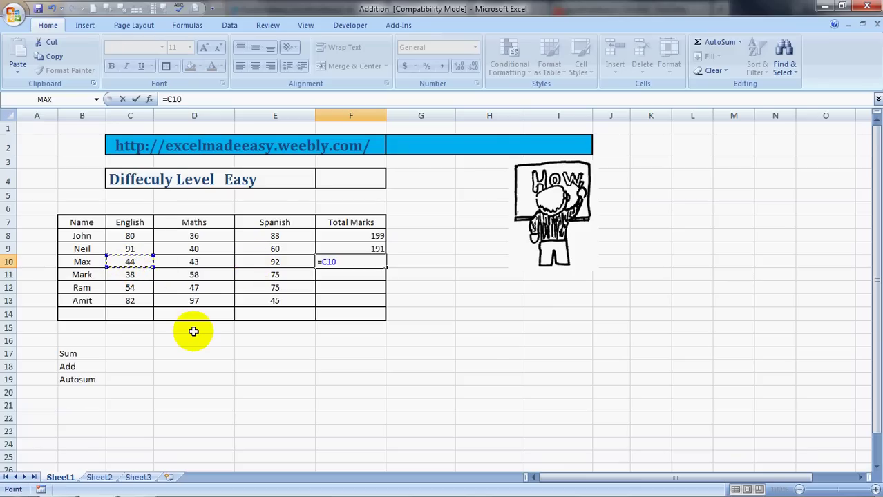
text(+)
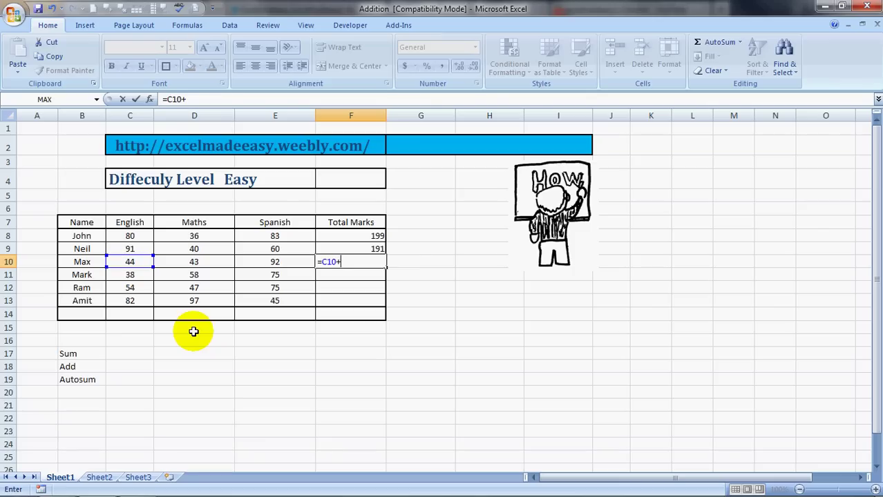
click(195, 261)
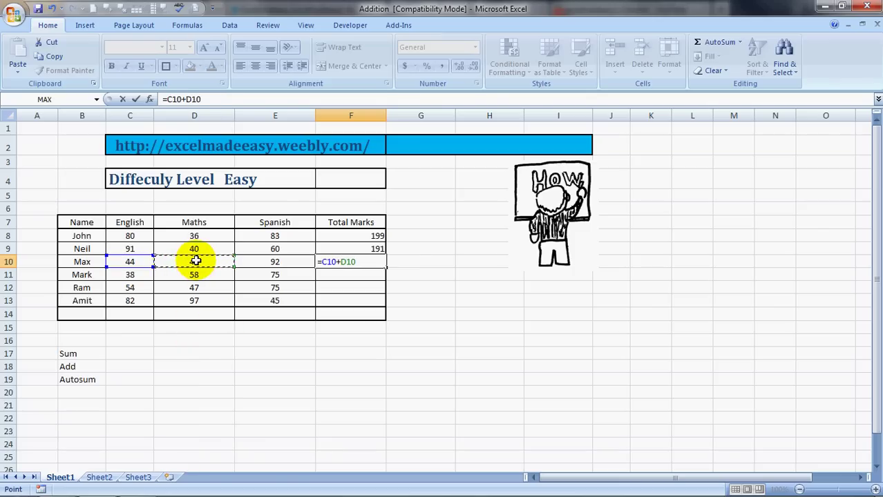
text(+)
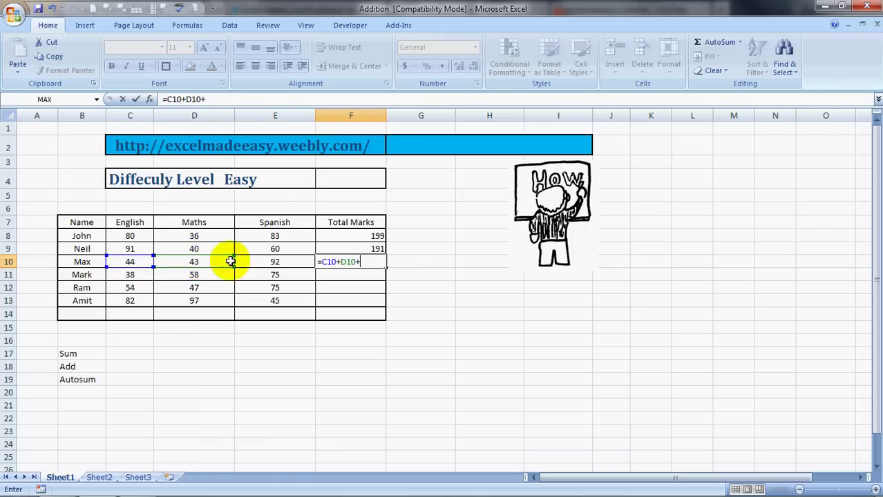
click(267, 261)
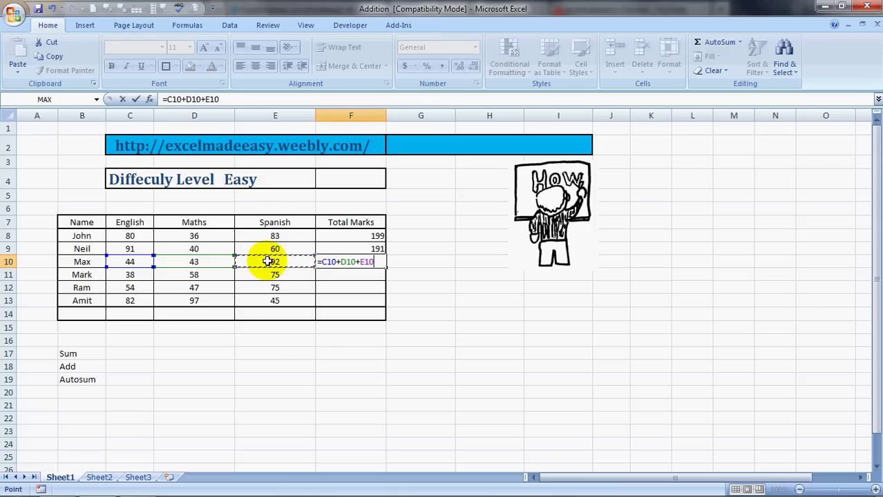
key(Return)
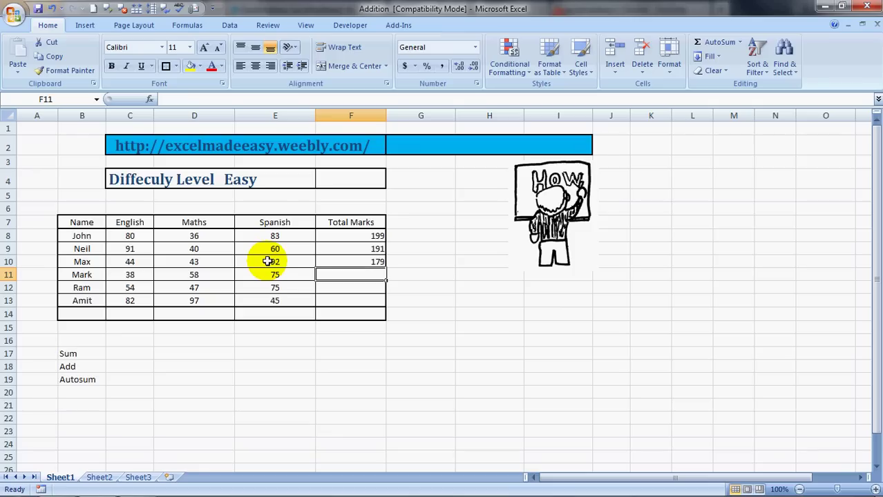
Step: Total the fourth student's marks in F11 with AutoSum, changing the summed range to C11:E11
click(708, 49)
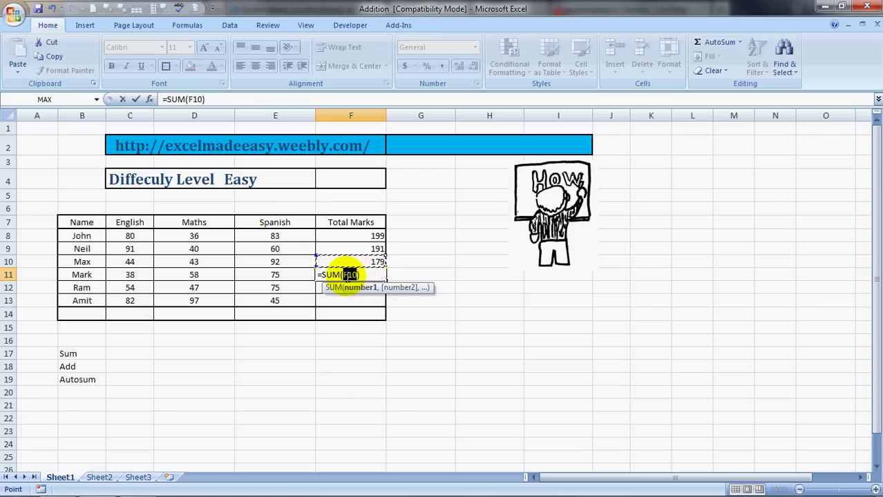
click(299, 277)
key(shift+Left)
key(shift+Left)
key(Return)
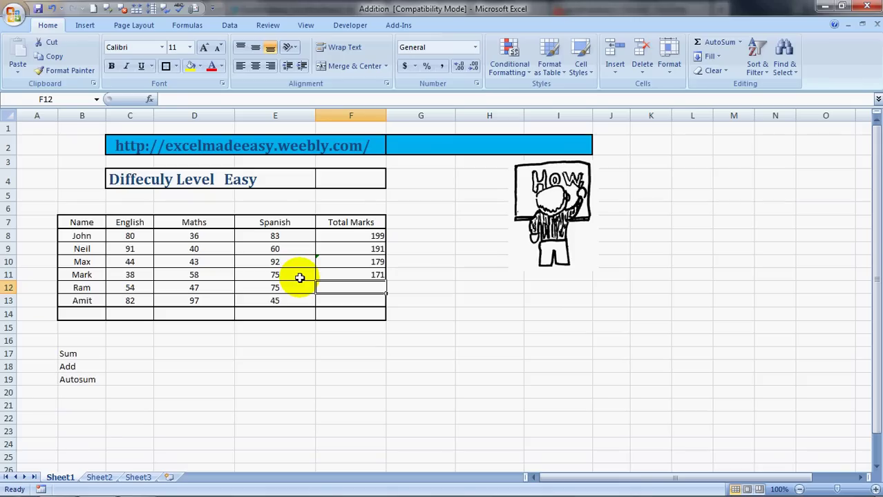
Step: Select the marks in C12:E12 to read their sum, and enter 176 as the total in F12
key(Left)
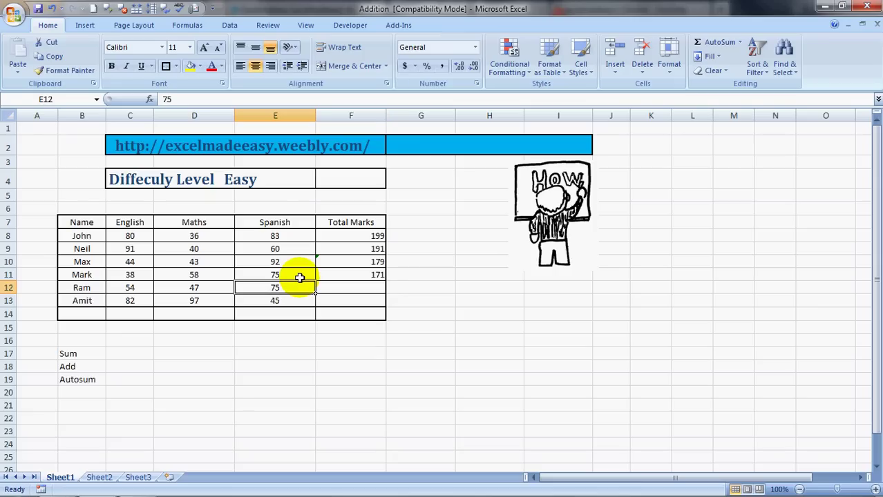
key(shift+Left)
key(shift+Left)
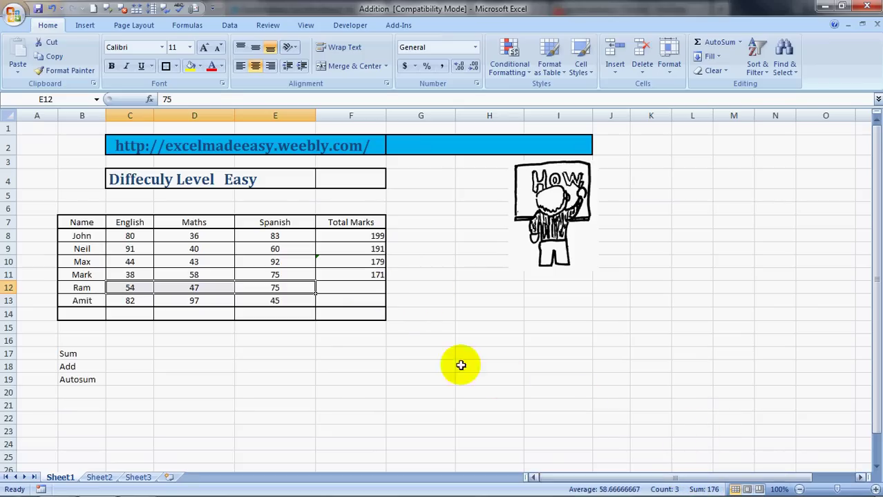
click(360, 290)
text(176)
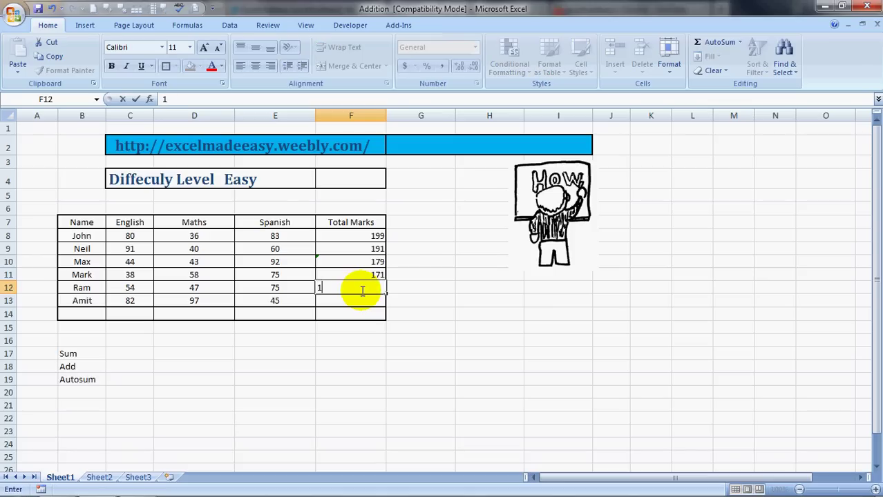
click(407, 289)
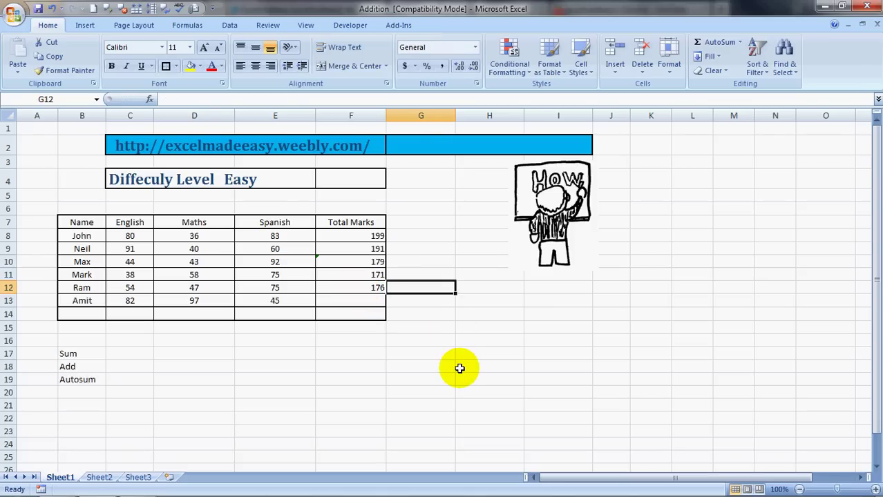
Step: Search Insert Function for "sum" and insert the SUM function in F13 for the last student's total
key(Down)
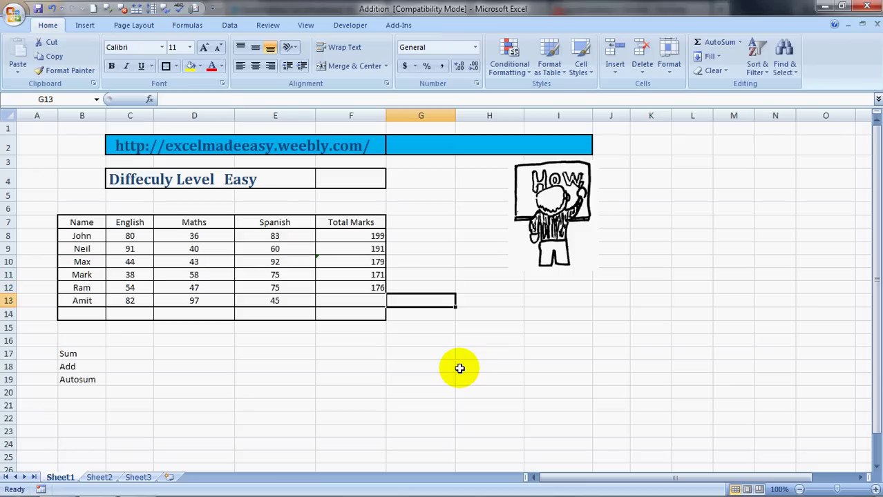
key(Left)
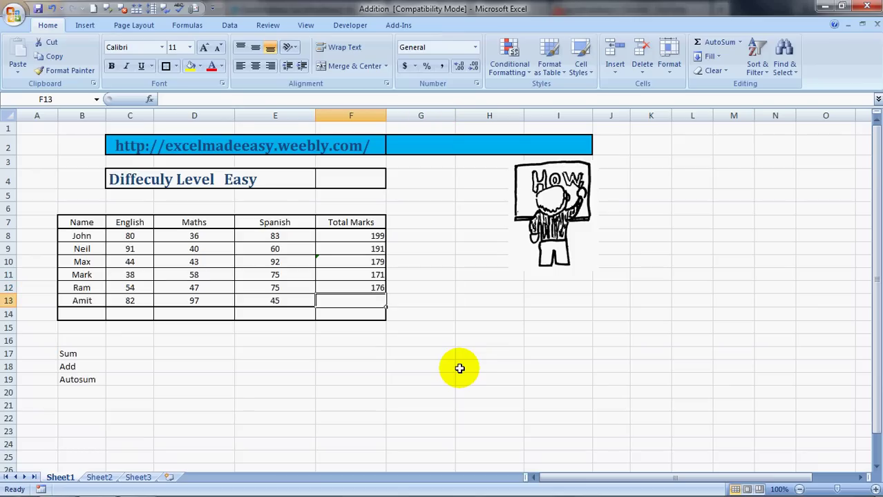
click(189, 28)
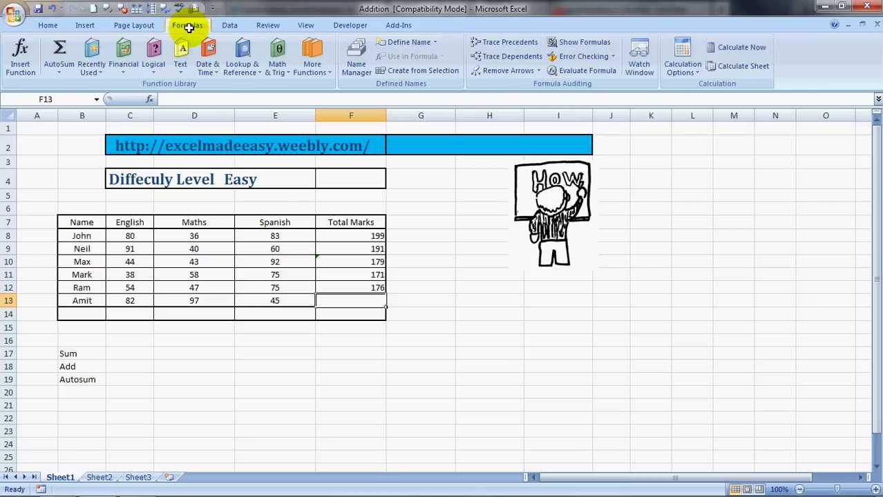
click(21, 55)
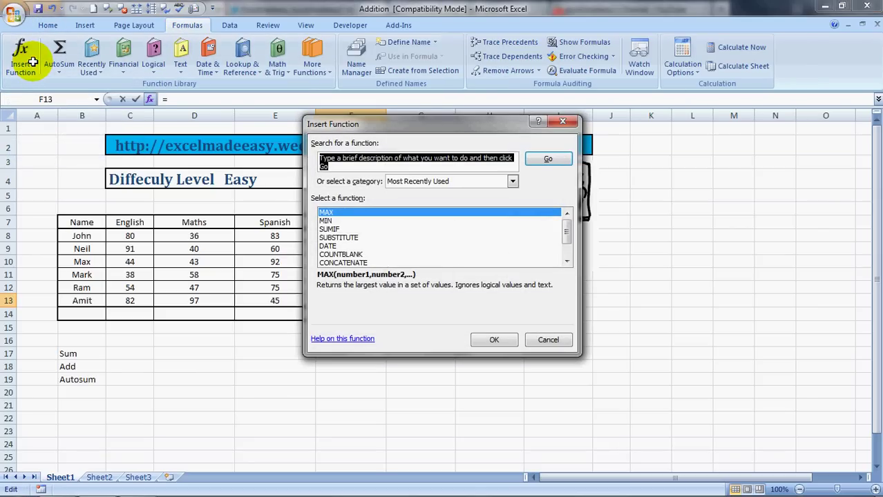
text(sum)
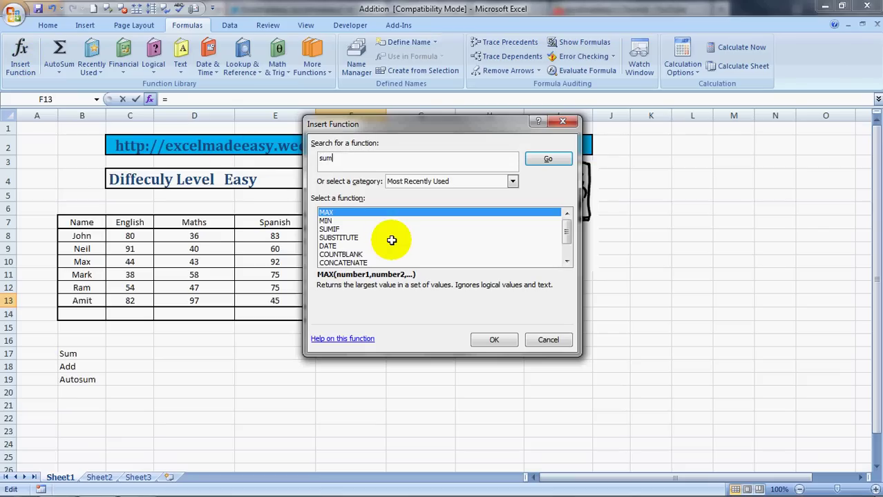
click(546, 158)
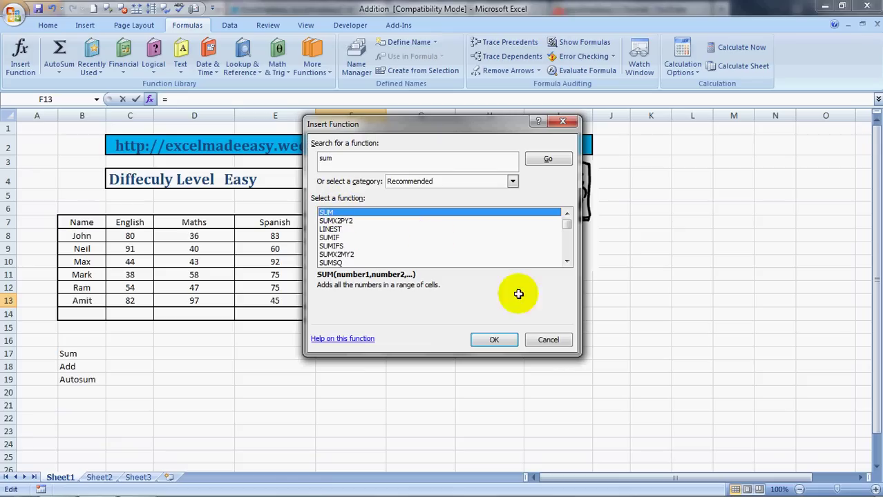
click(496, 339)
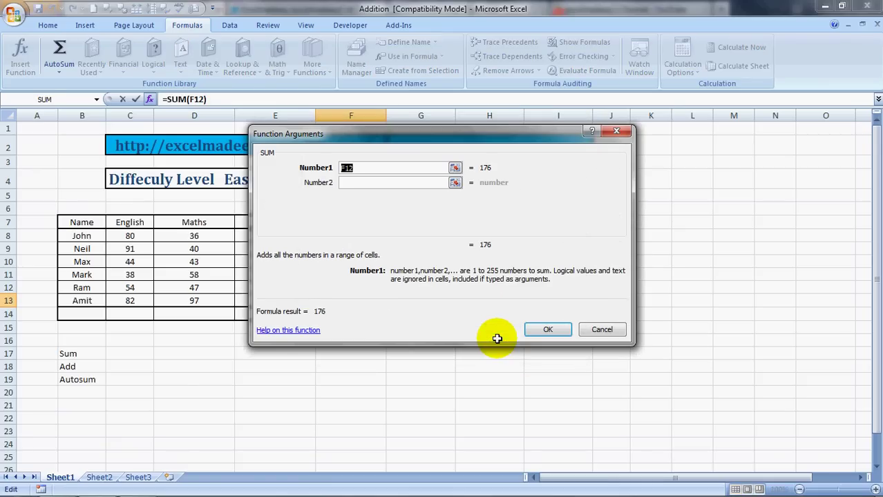
Step: Set the SUM arguments to the last student's three marks, C13, D13 and E13, and accept the formula in F13
drag(462, 136, 647, 166)
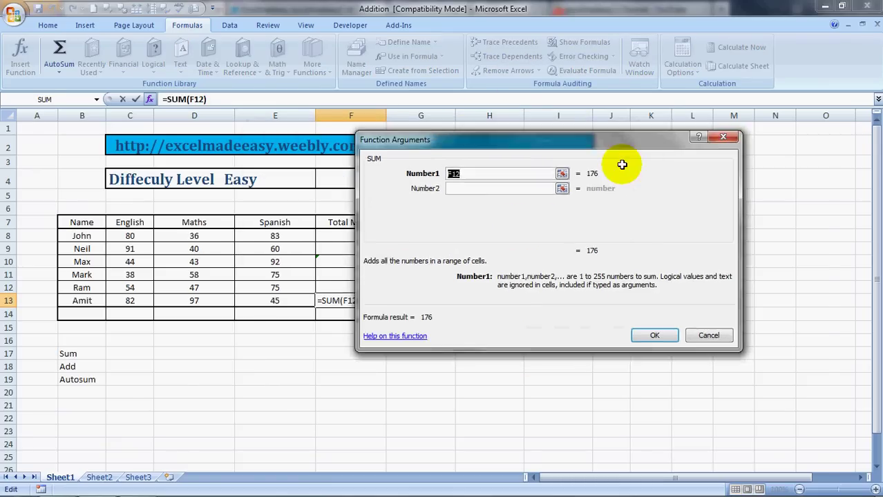
click(129, 301)
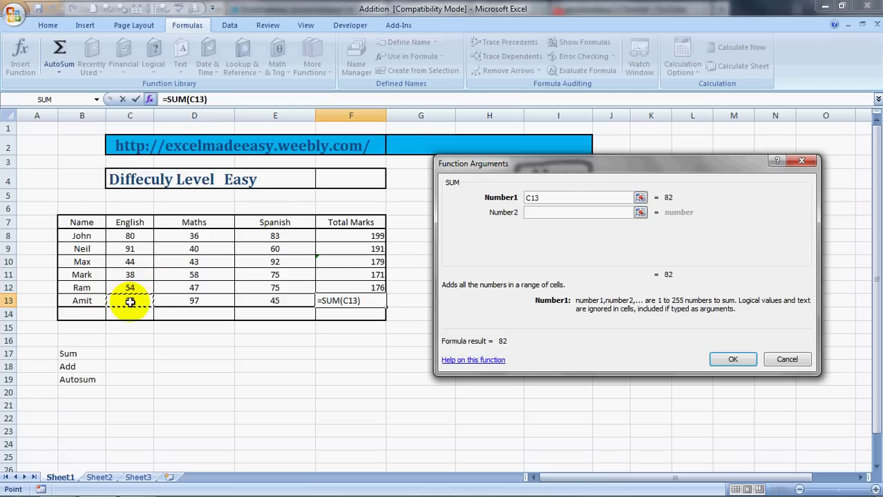
click(540, 212)
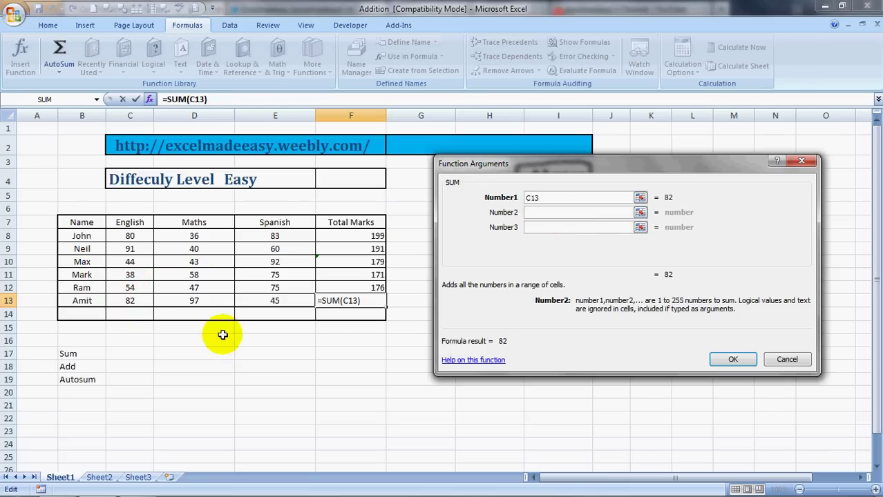
click(194, 300)
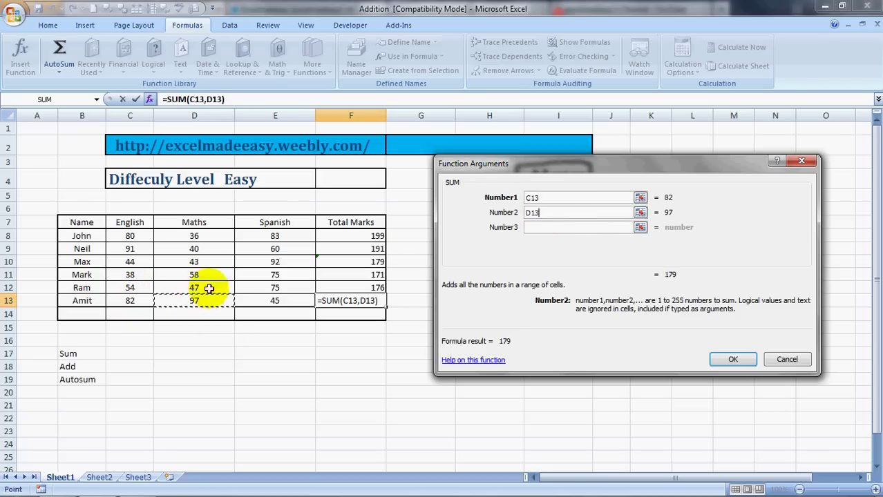
click(533, 227)
click(279, 298)
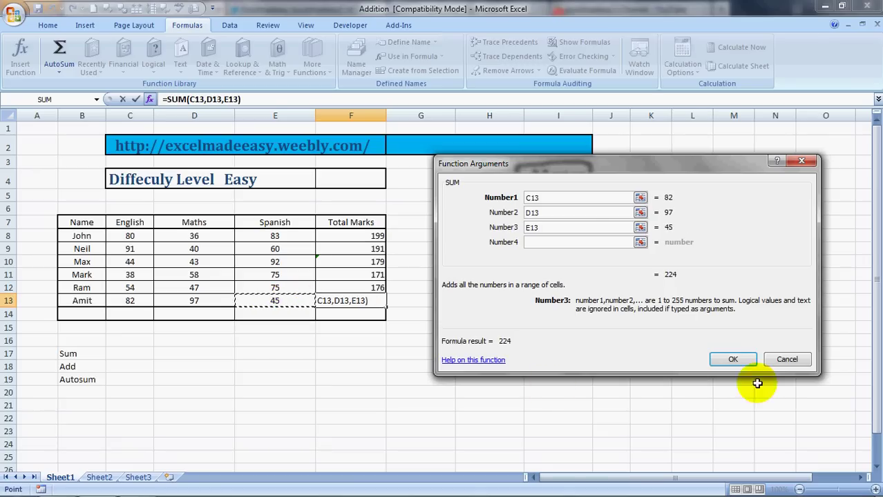
click(734, 358)
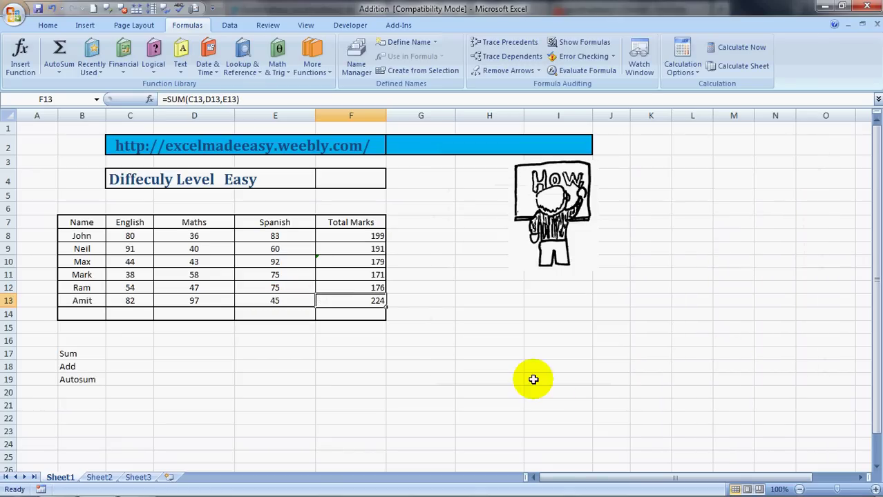
click(533, 379)
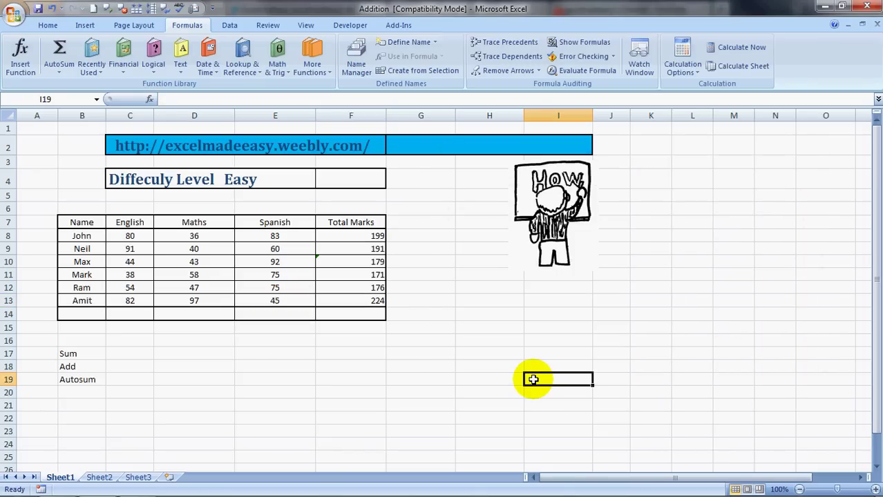
key(Left)
key(Left)
key(Left)
key(Left)
key(Left)
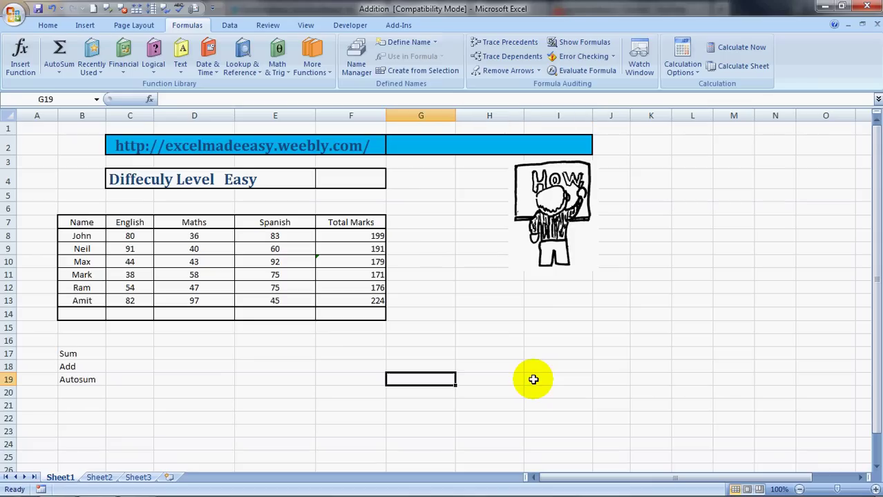
key(Up)
key(Up)
key(Up)
key(Up)
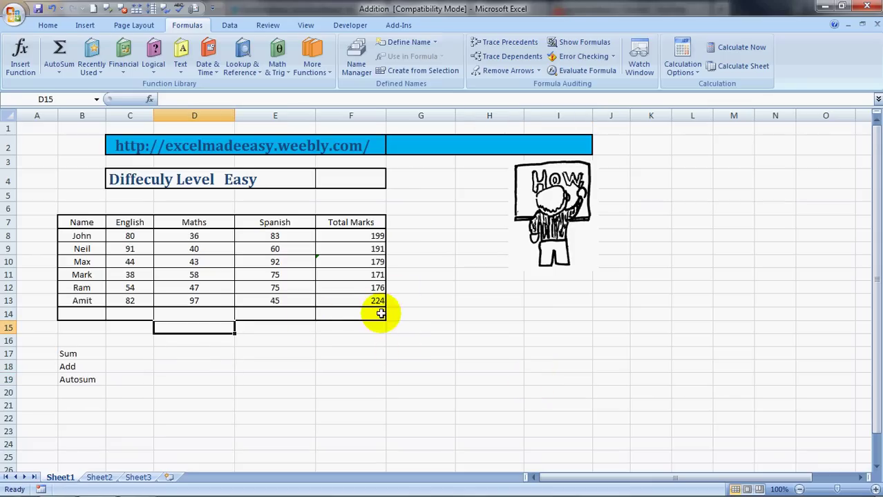
Step: Add up the Total Marks column in F14 with AutoSum over F8:F13
click(359, 313)
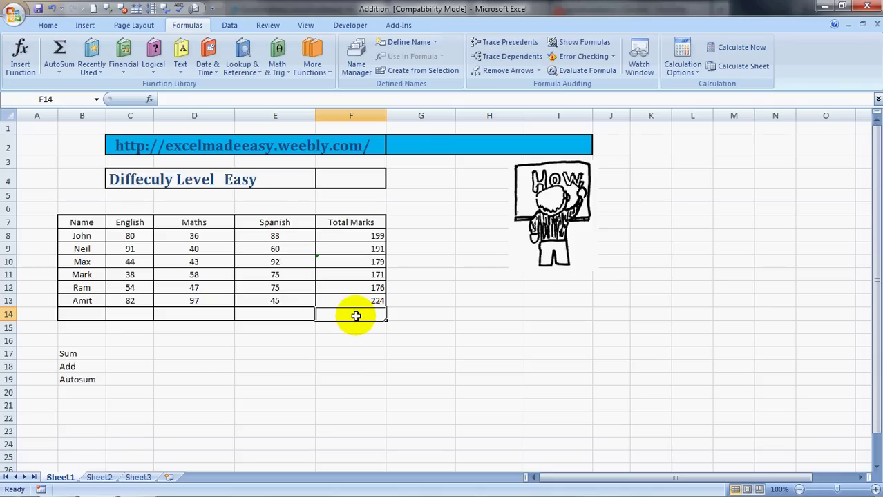
key(alt+equal)
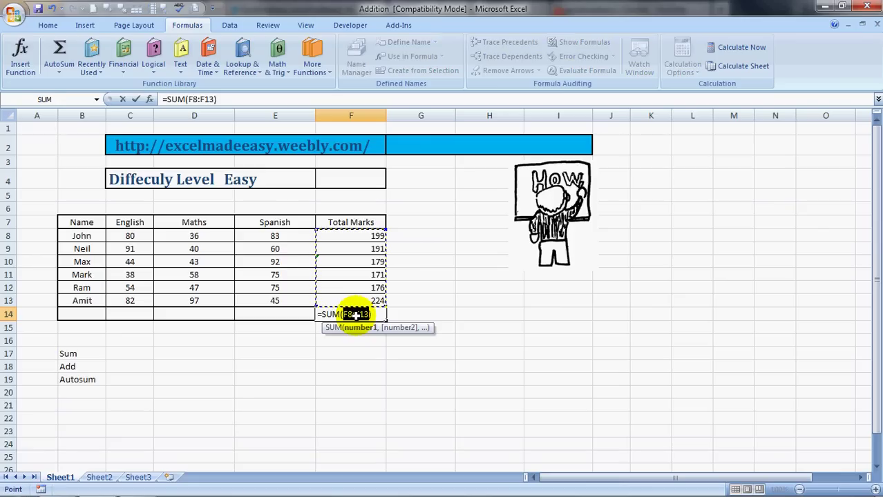
key(Return)
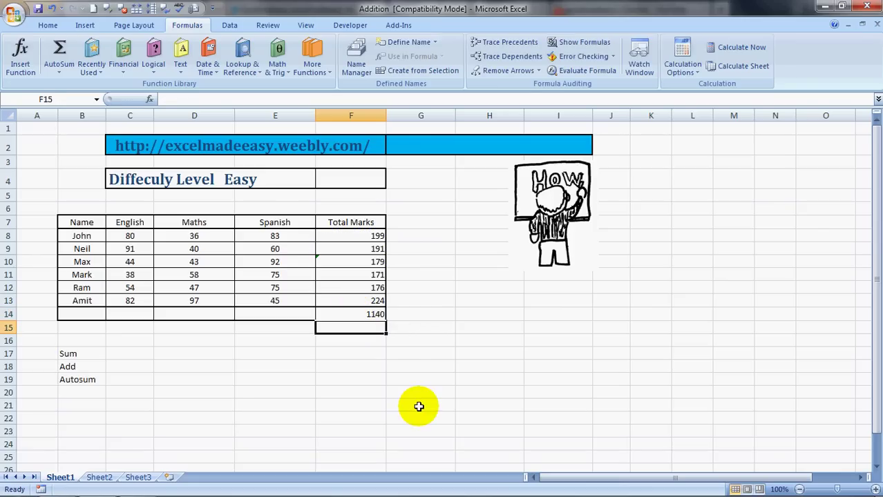
Step: Total the Spanish, Maths and English columns in E14, D14 and C14 with AutoSum over rows 8 to 13
click(281, 315)
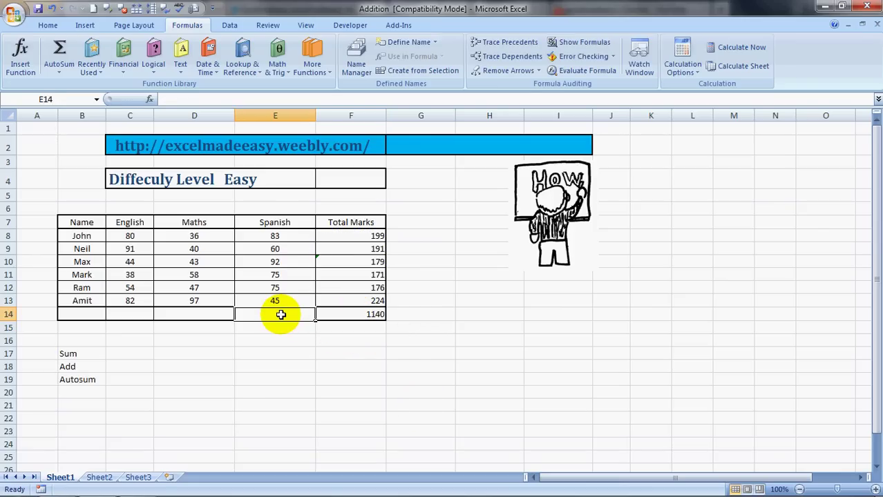
key(alt+equal)
key(Return)
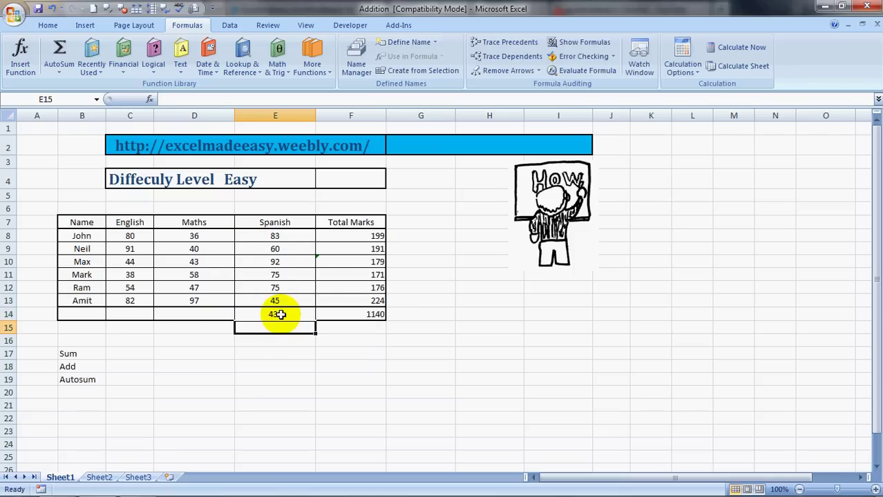
click(216, 313)
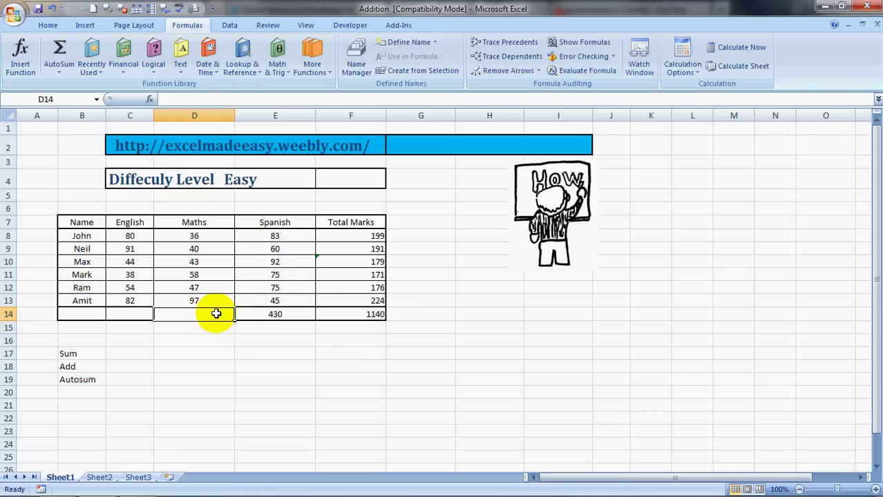
key(alt+equal)
key(Return)
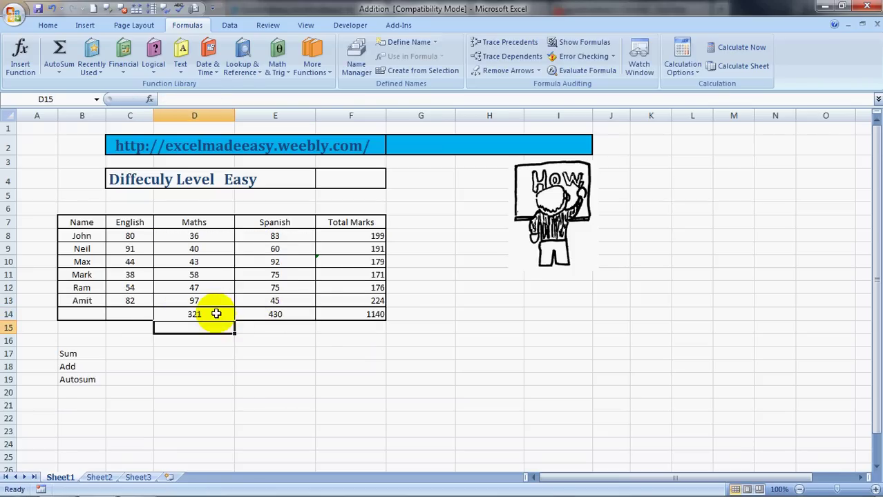
key(Up)
key(Left)
key(alt+equal)
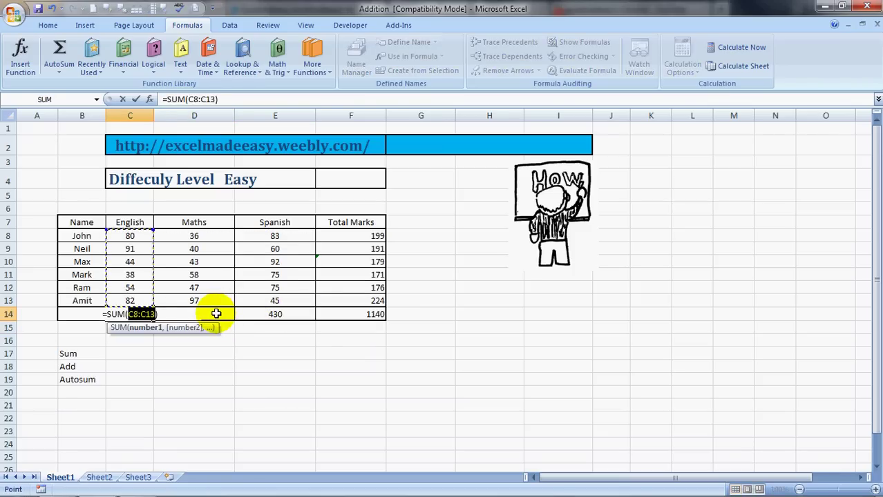
key(Return)
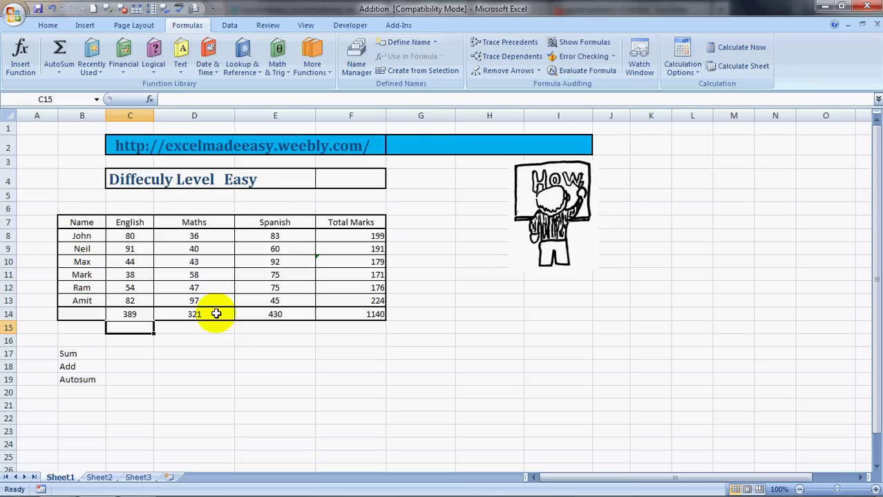
Step: Switch to Firefox and look over the Excel Made Easy home page down to its social media links
key(alt+Tab)
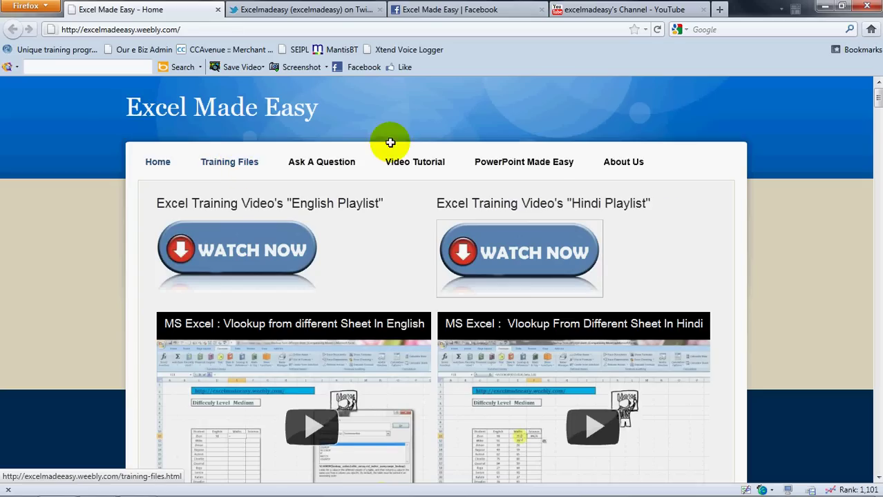
scroll(878, 97, down, 1)
drag(878, 97, 877, 114)
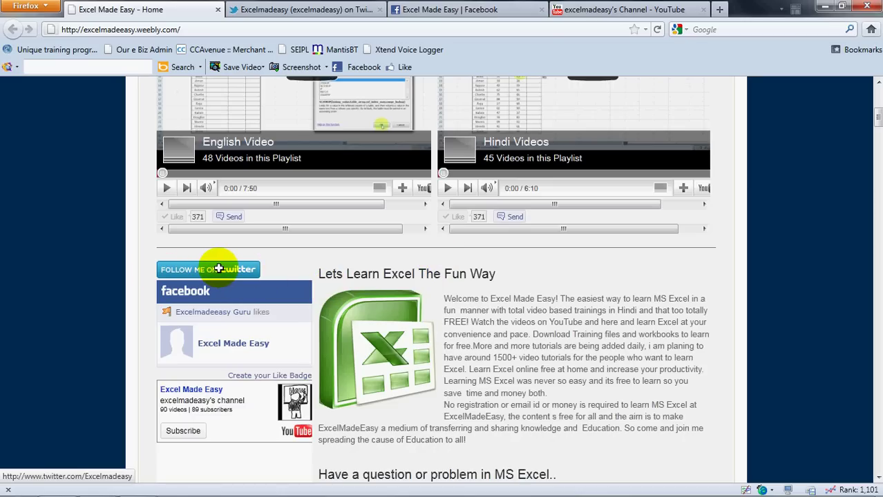
Step: View the Excel Made Easy Twitter, Facebook and YouTube pages already open in the browser, and return to the Excel workbook
click(295, 8)
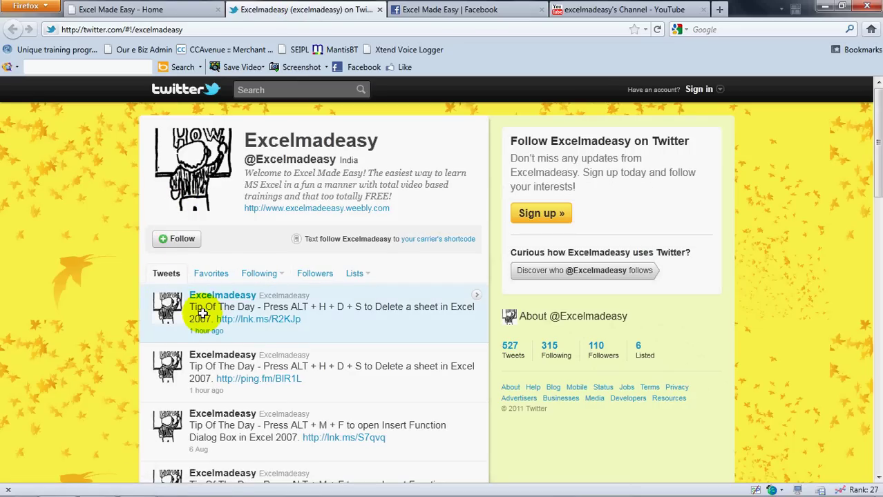
click(193, 13)
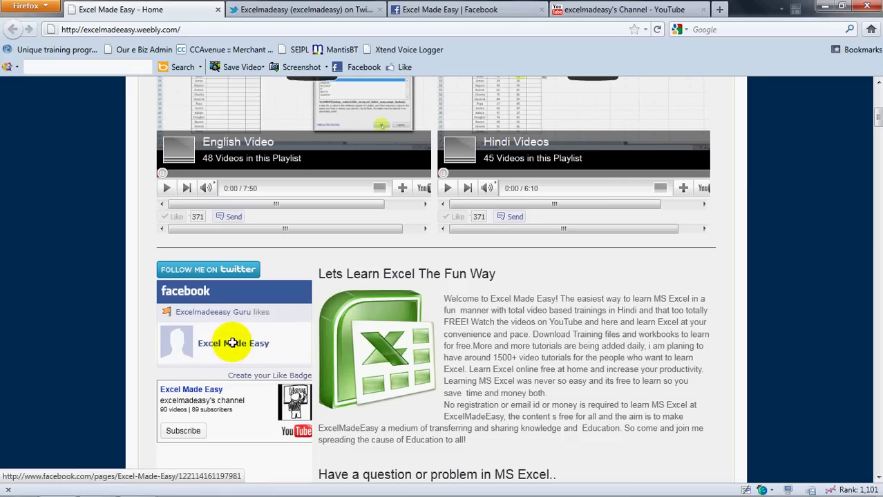
click(470, 9)
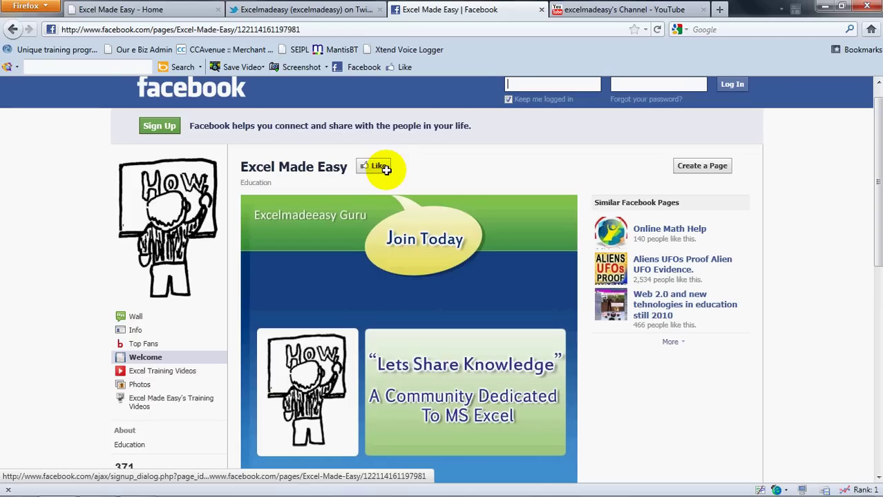
click(612, 8)
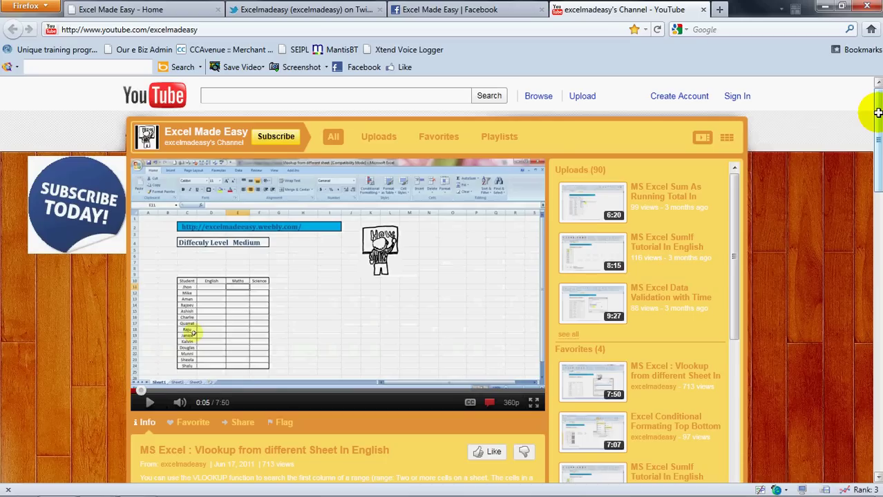
key(alt+Tab)
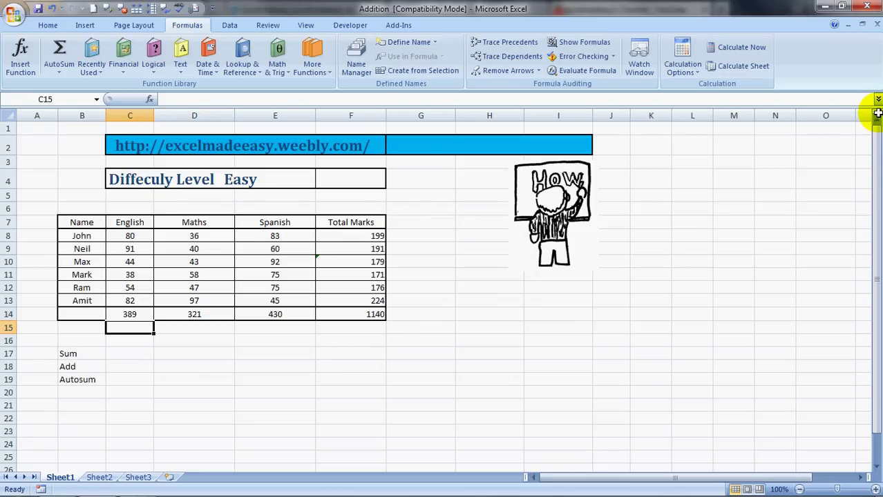